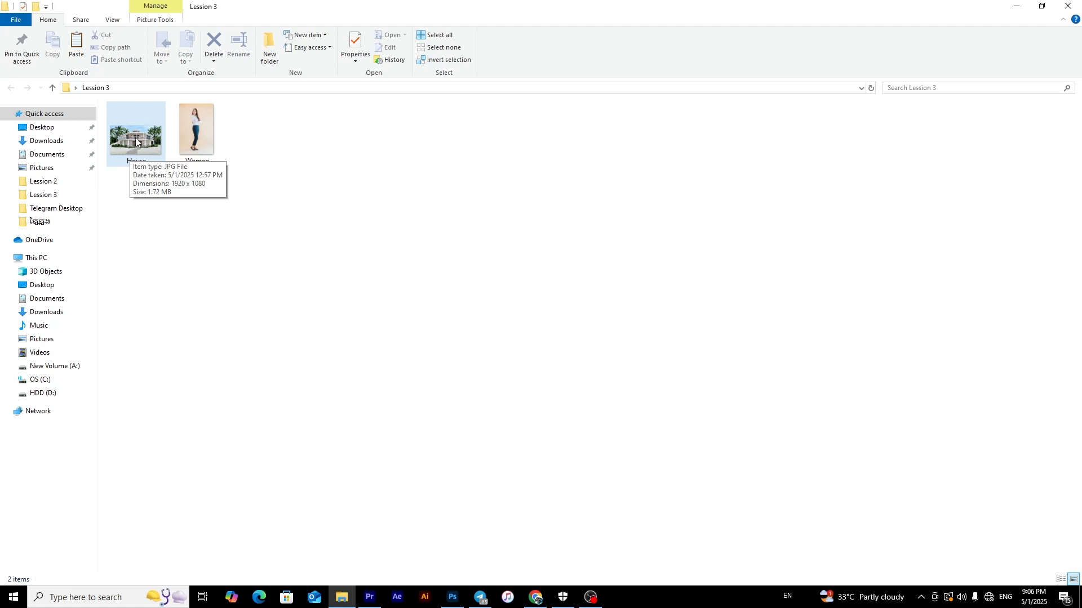
Open the House and Women images from the Lession 3 folder together in Photoshop
left_click(135, 140)
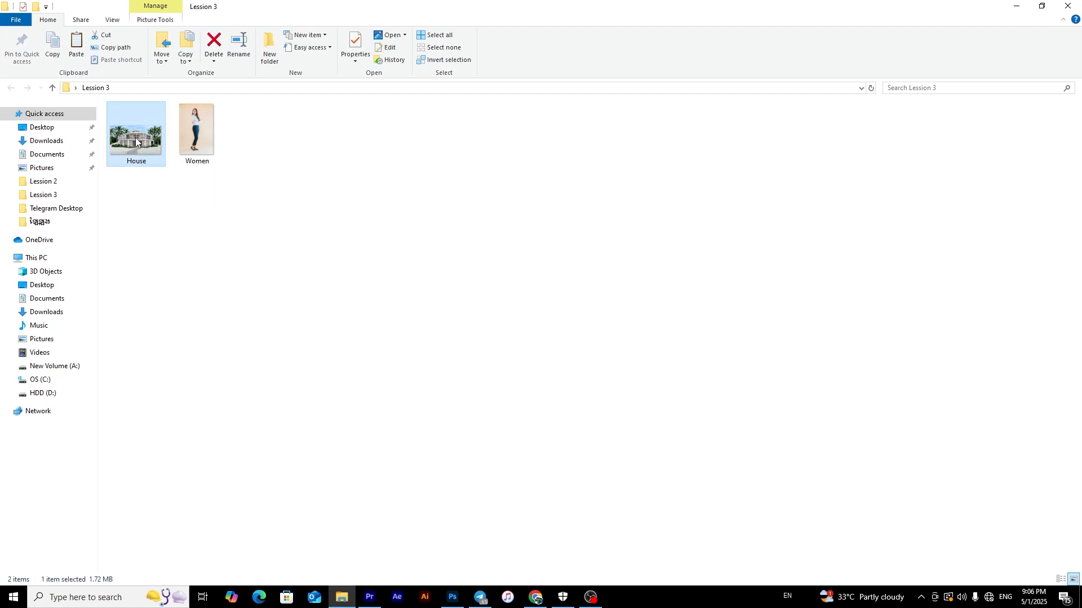
left_click(203, 140)
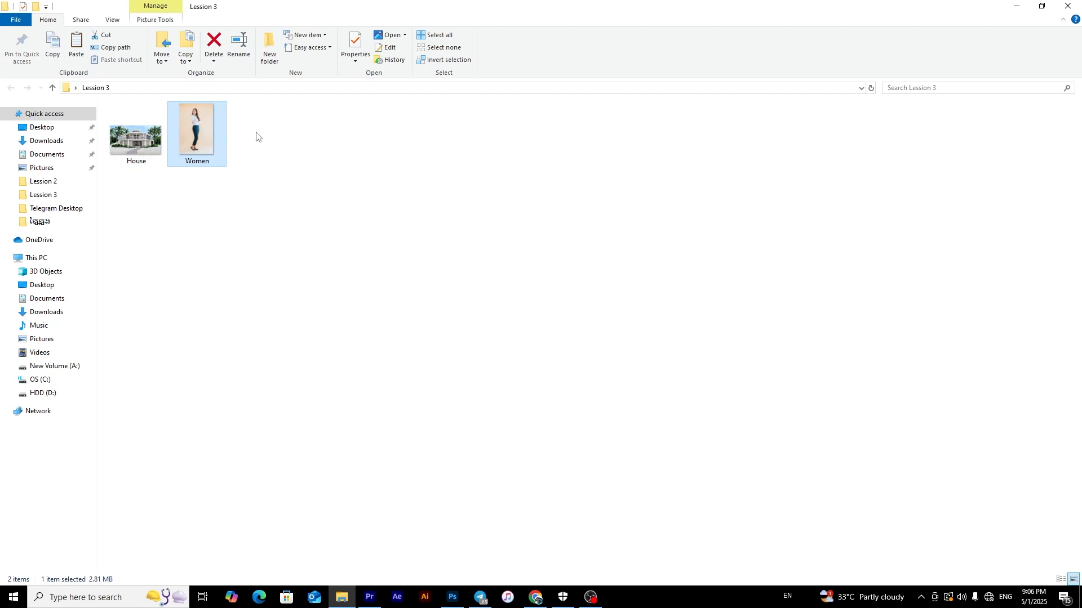
left_click_drag(312, 128, 102, 214)
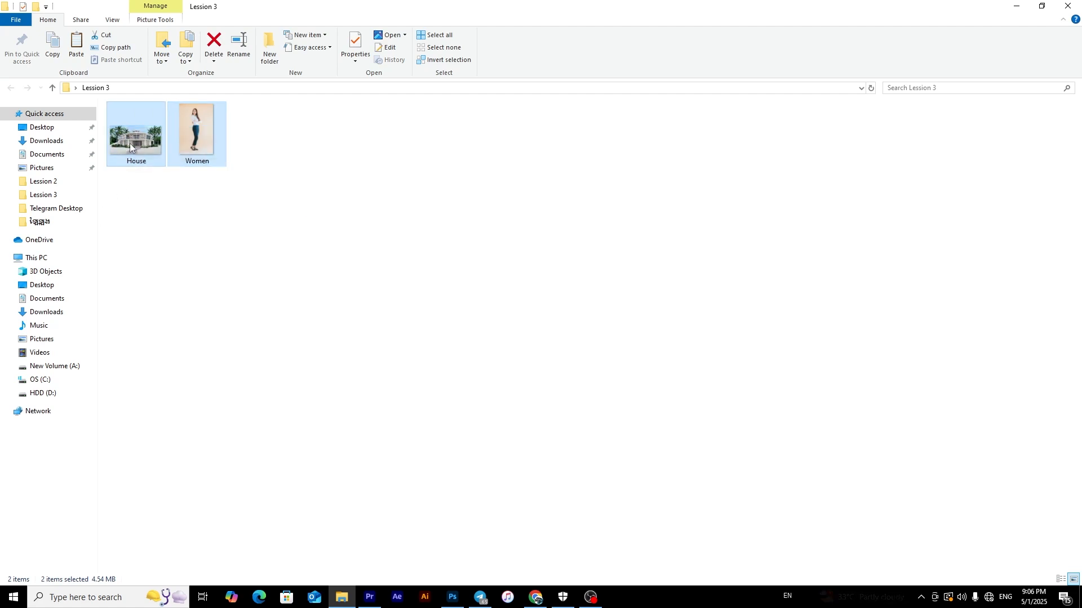
left_click_drag(129, 143, 459, 160)
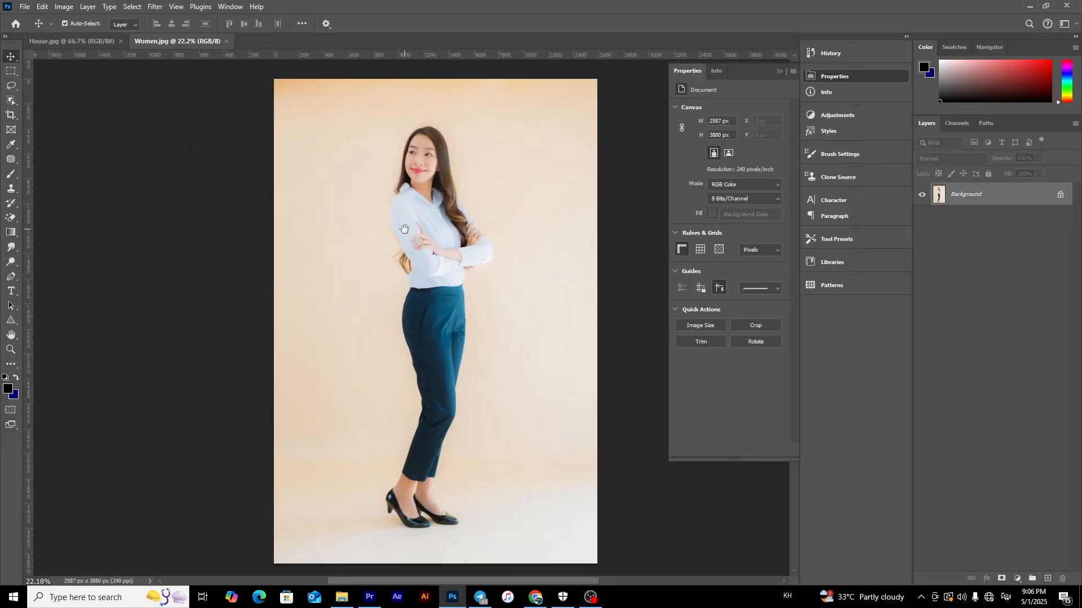
Examine the House image and the Women image in their separate documents
left_click(66, 41)
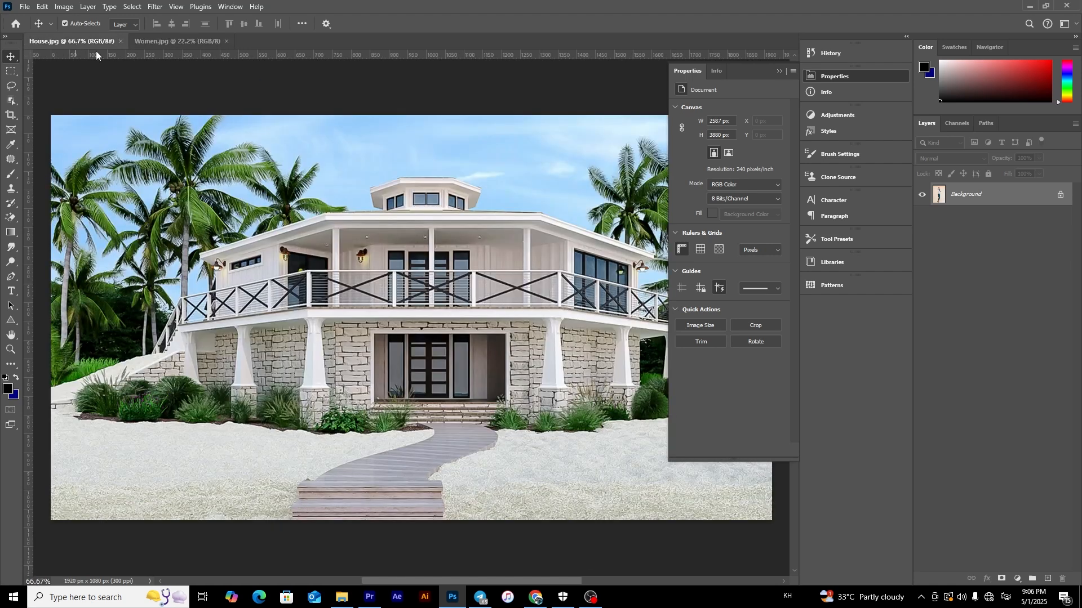
scroll(385, 358, "down", 2)
scroll(411, 352, "up", 1)
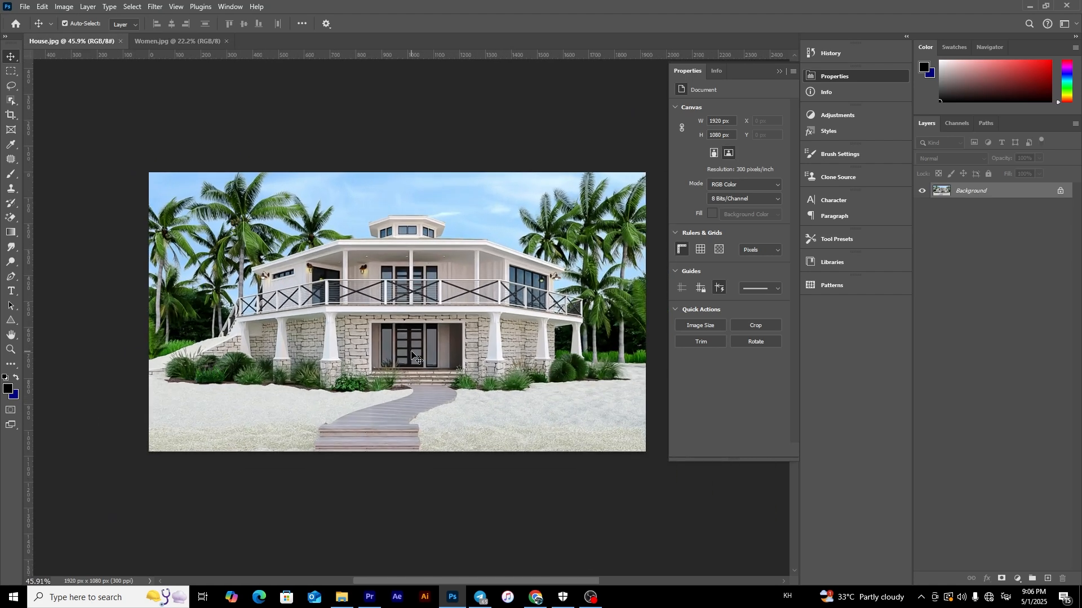
left_click_drag(377, 350, 390, 325)
scroll(394, 330, "up", 2)
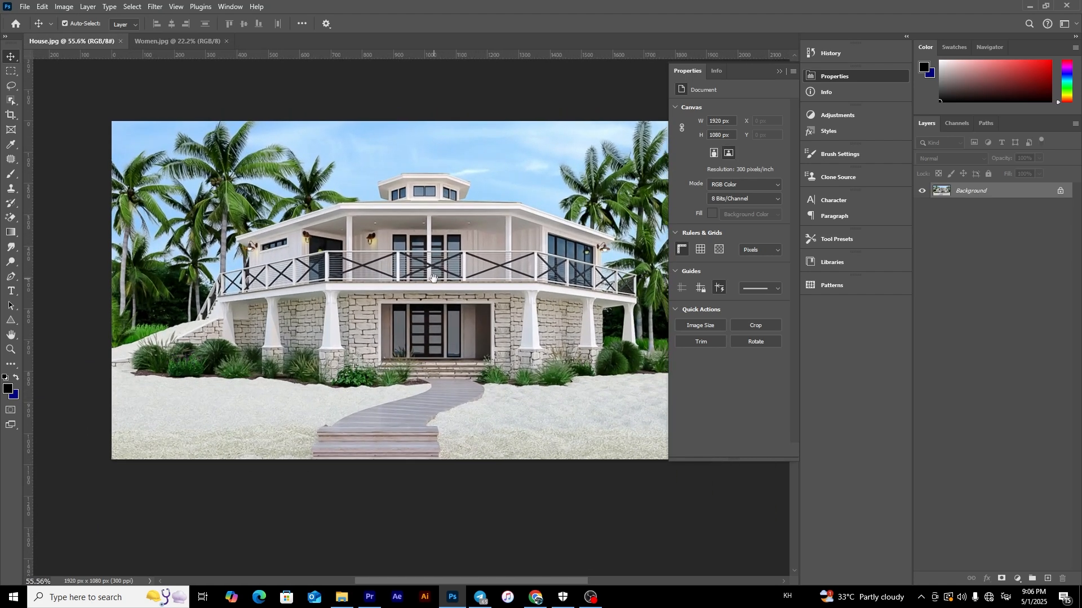
left_click_drag(430, 274, 379, 227)
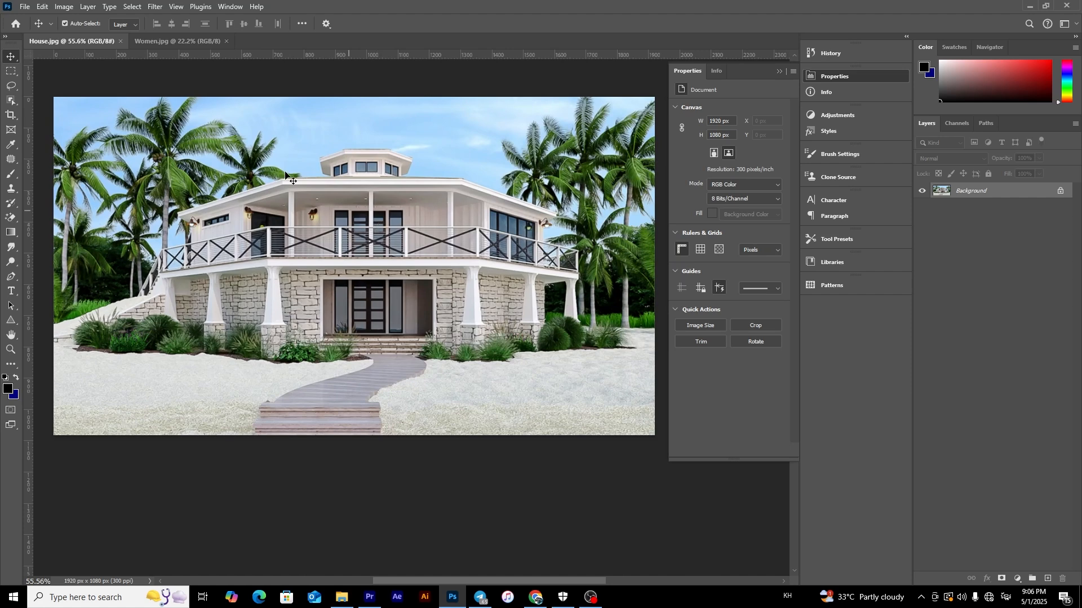
left_click(185, 43)
scroll(444, 200, "up", 1)
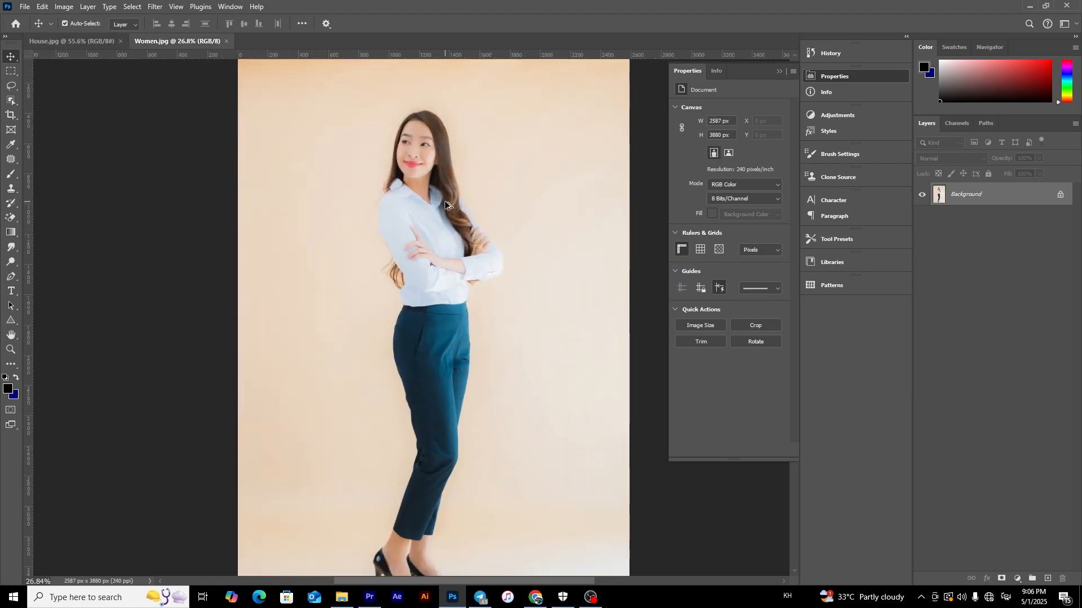
scroll(290, 140, "down", 1)
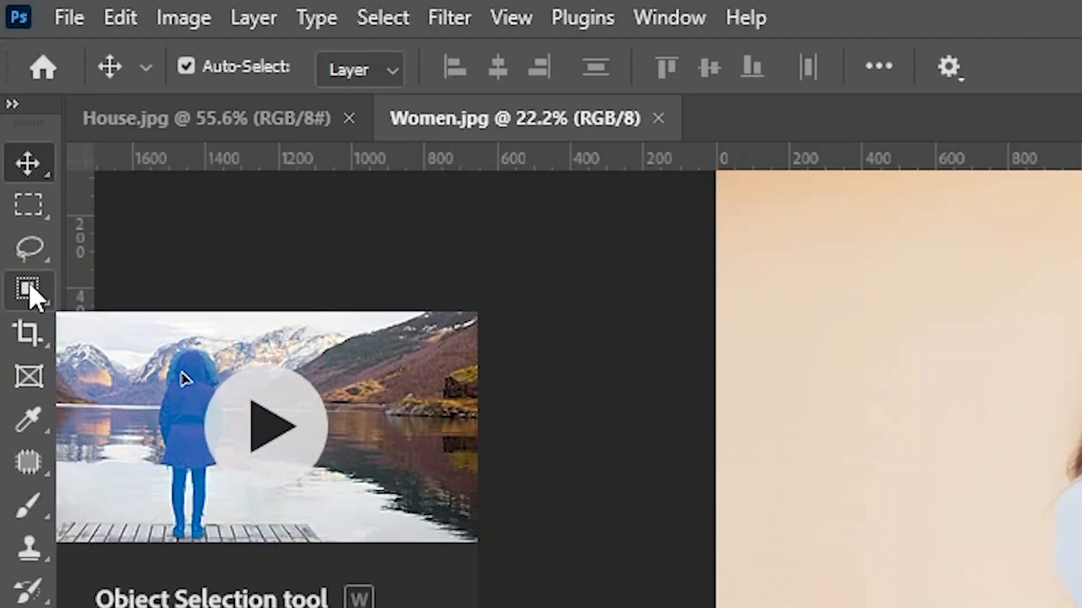
Select the woman with the Object Selection tool, using an area about 1371 × 3547 px around her whole figure
left_click(11, 101)
left_click_drag(314, 80, 483, 522)
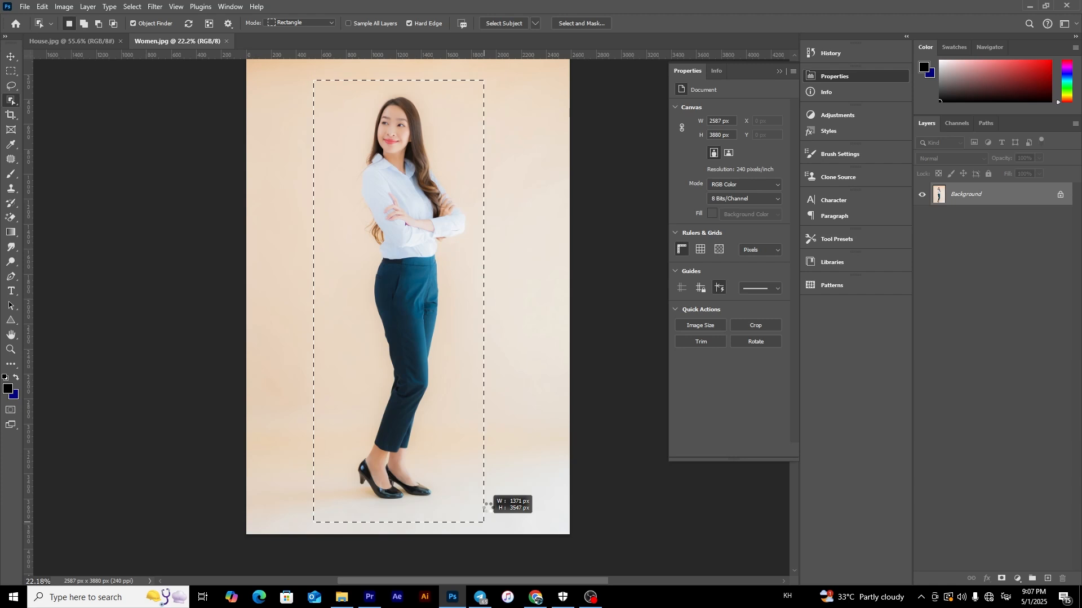
scroll(362, 145, "up", 2)
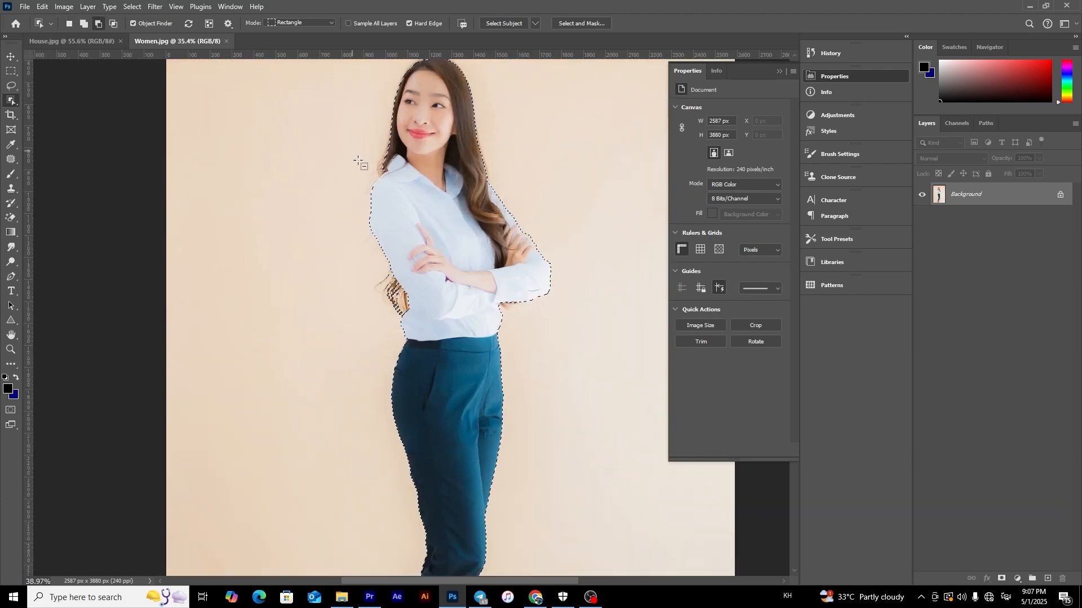
Subtract the loose hair strands behind the woman's arm from the selection
scroll(358, 162, "up", 4)
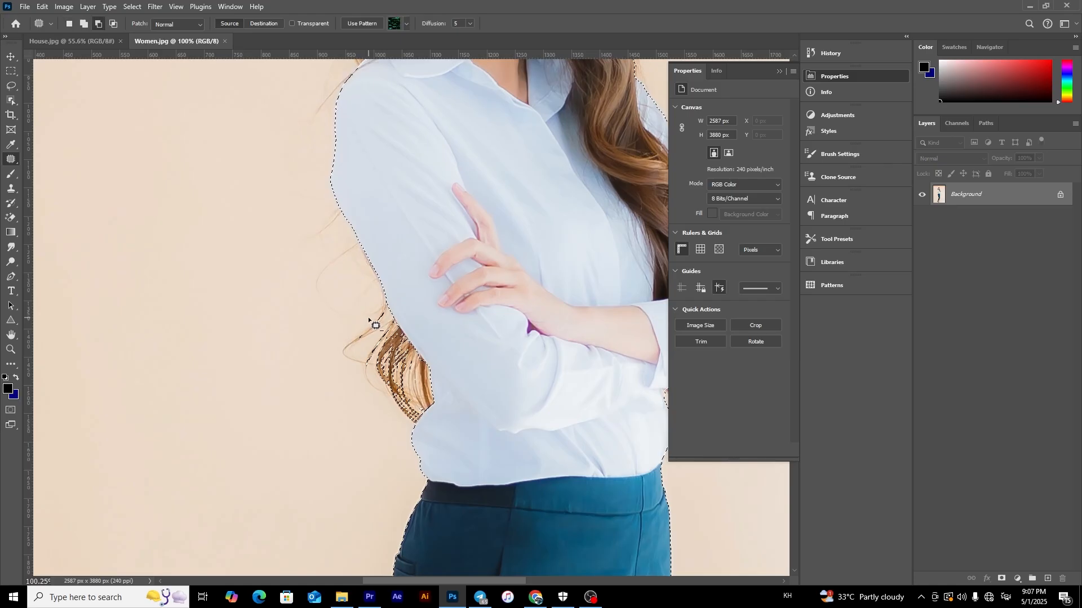
mouse_move(388, 297)
left_mouse_down()
mouse_move(438, 375)
mouse_move(440, 416)
mouse_move(400, 452)
mouse_move(354, 446)
mouse_move(323, 390)
mouse_move(369, 285)
left_mouse_up()
scroll(270, 338, "down", 5)
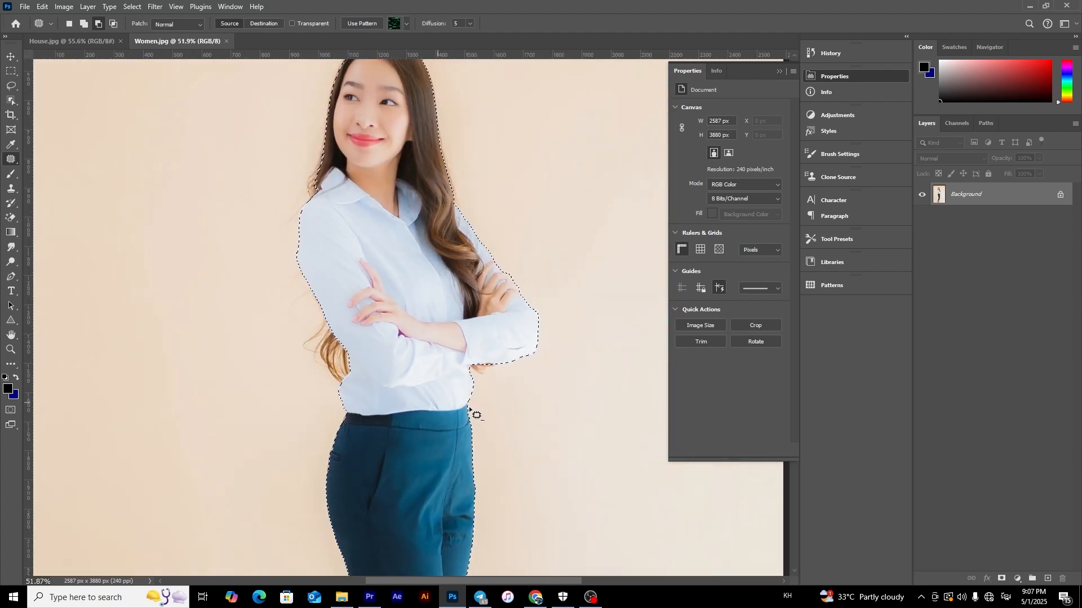
Clean up the selection edge around the small tuft of hair beneath the woman's folded forearm
scroll(471, 395, "up", 7)
scroll(519, 307, "up", 5)
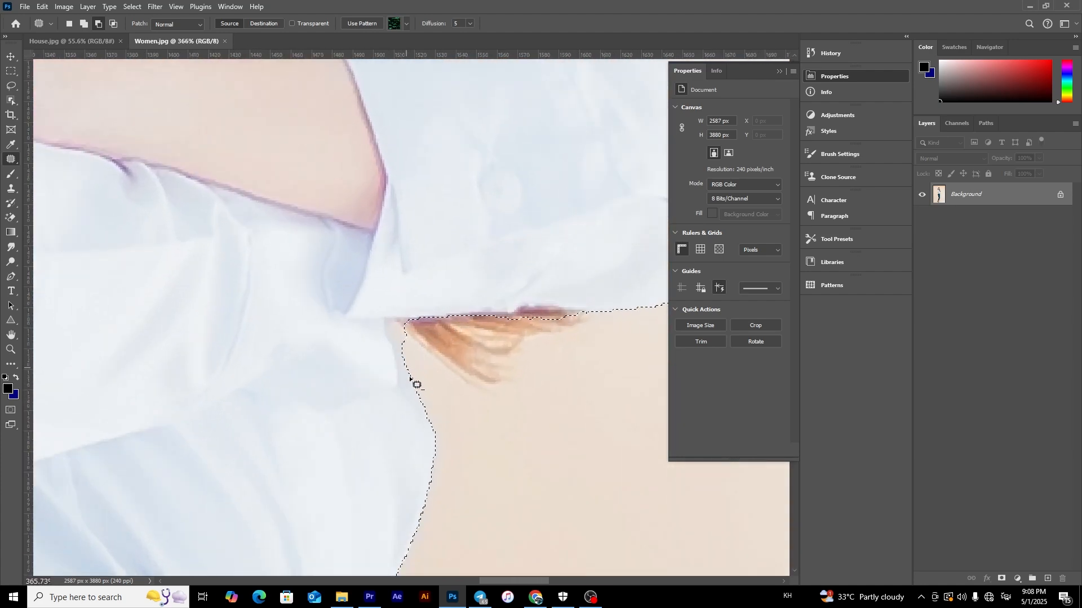
mouse_move(402, 360)
left_mouse_down()
mouse_move(388, 329)
mouse_move(395, 318)
mouse_move(547, 305)
mouse_move(657, 314)
mouse_move(643, 355)
mouse_move(528, 412)
mouse_move(405, 371)
left_mouse_up()
scroll(345, 357, "down", 5)
scroll(501, 341, "down", 5)
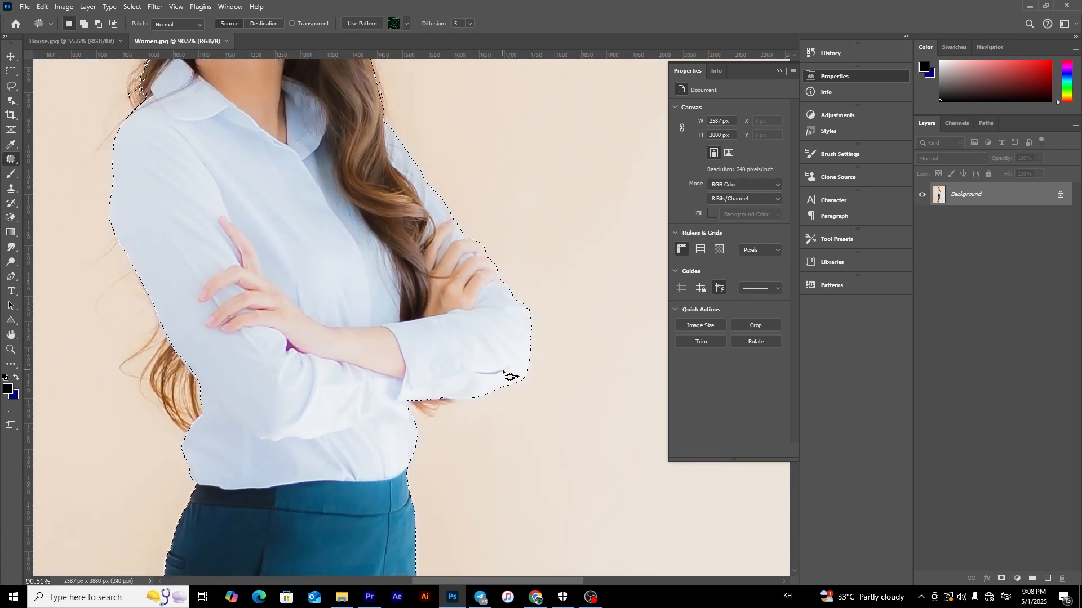
Trim the stray hair beside the shirt collar, above the woman's shoulder, out of the selection
scroll(430, 241, "up", 5)
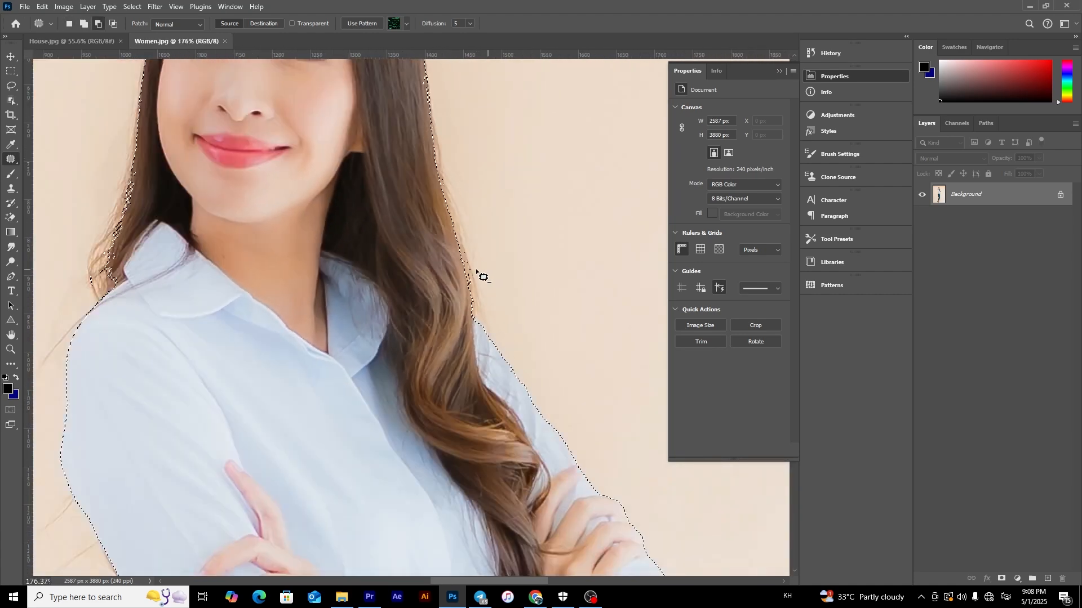
scroll(478, 273, "down", 3)
scroll(238, 272, "up", 3)
scroll(238, 272, "down", 1)
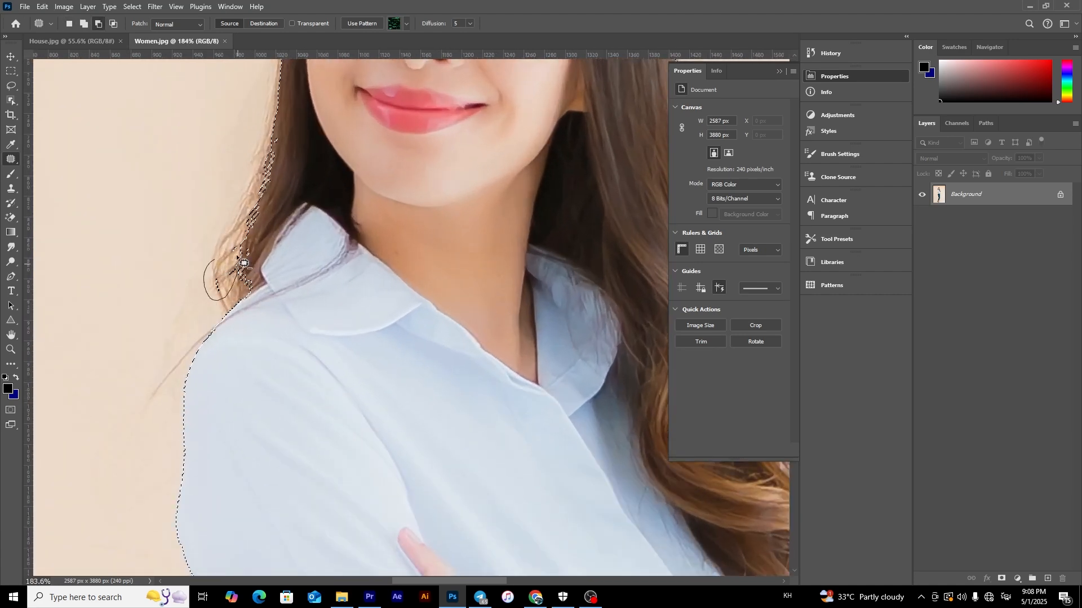
scroll(242, 265, "down", 5)
scroll(356, 263, "down", 8)
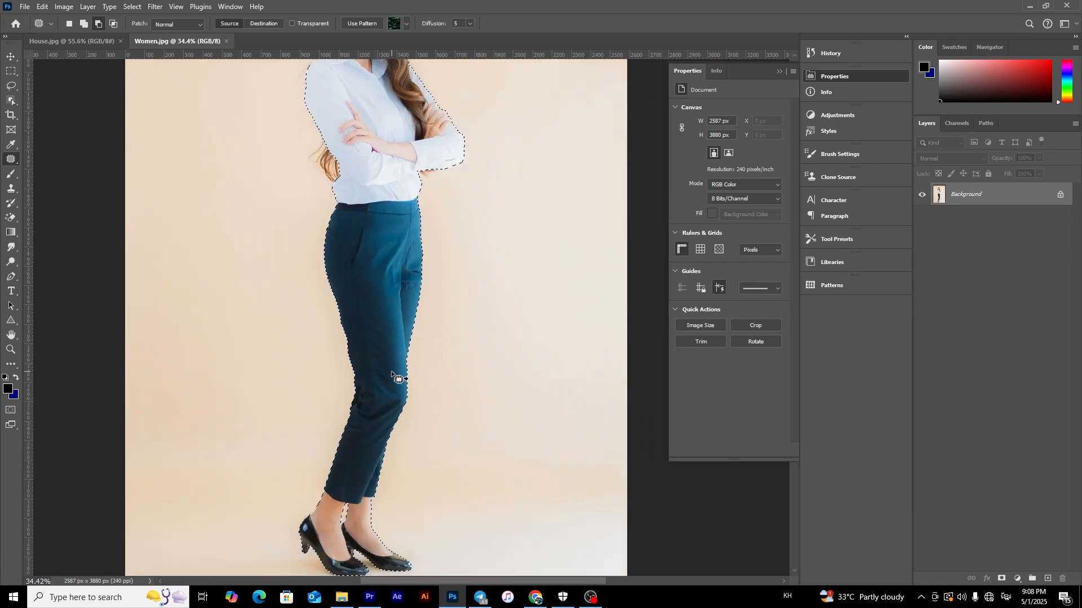
Refine the selection edge in the background gap between the woman's ankles, just above the shoe
scroll(343, 393, "up", 5)
scroll(343, 393, "up", 4)
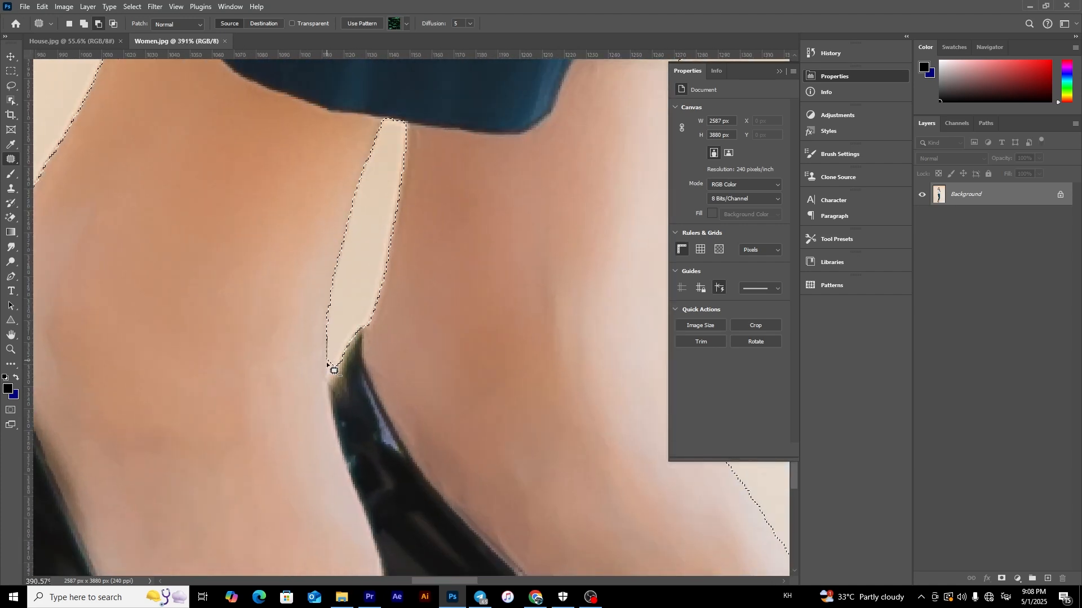
scroll(358, 331, "down", 1)
scroll(360, 336, "down", 9)
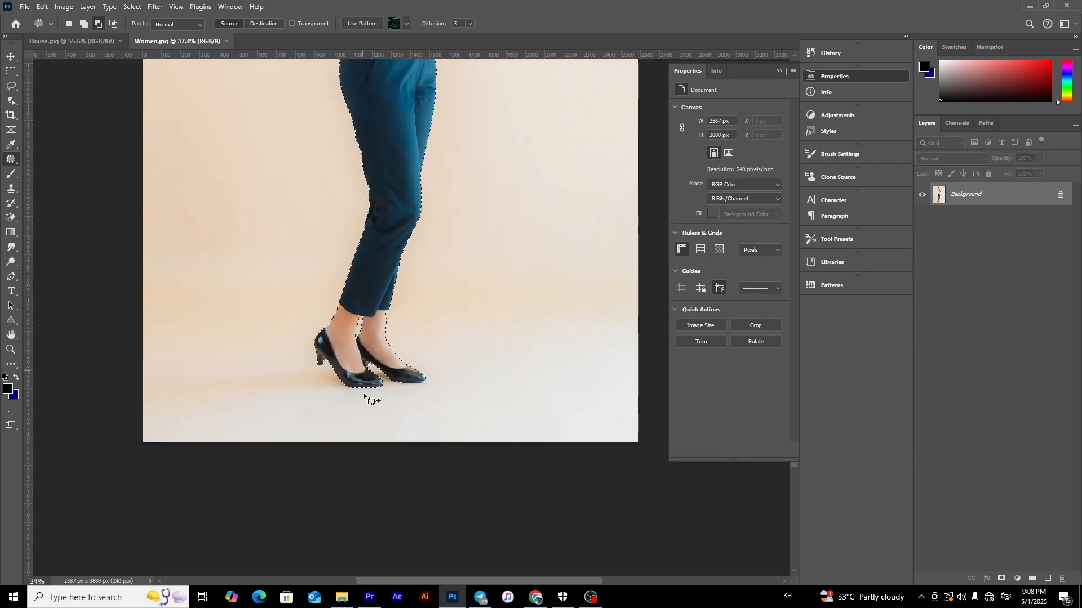
scroll(370, 264, "up", 4)
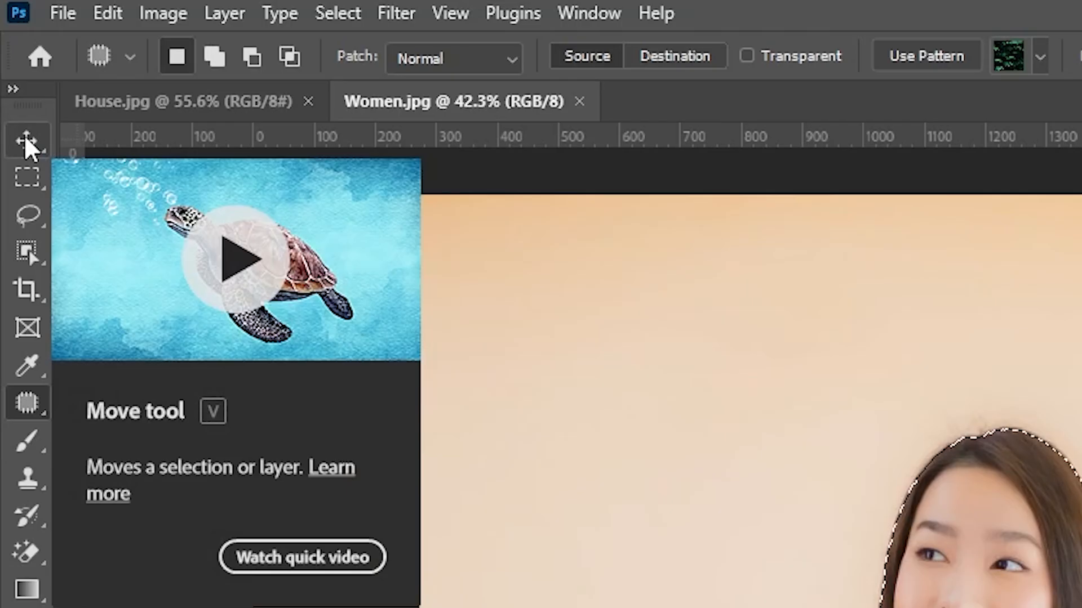
Move the selected woman into the House image as a new layer with the Move tool
left_click(26, 142)
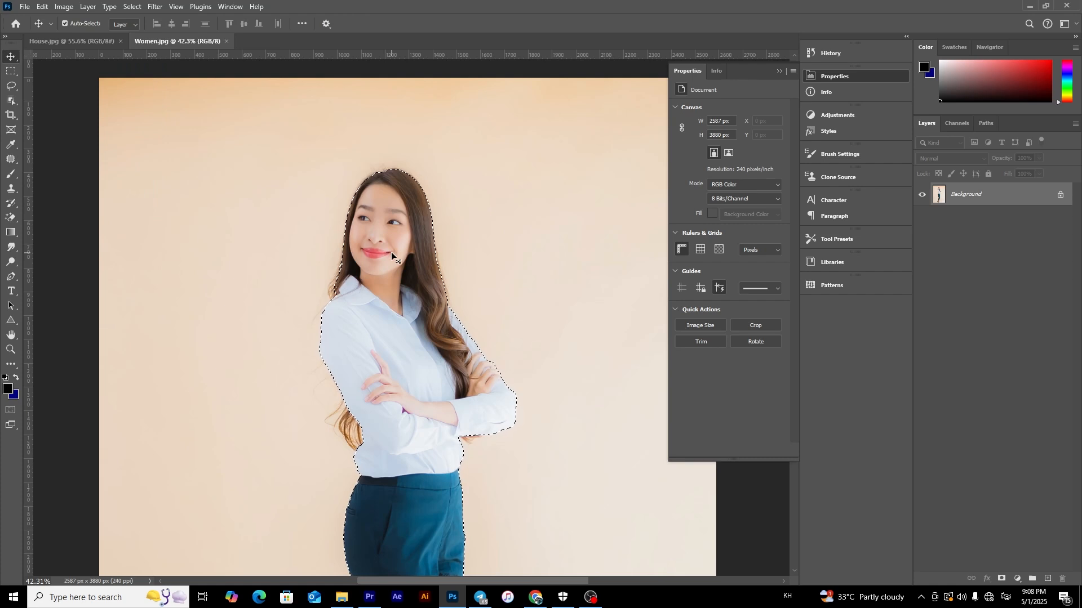
left_click_drag(391, 252, 96, 42)
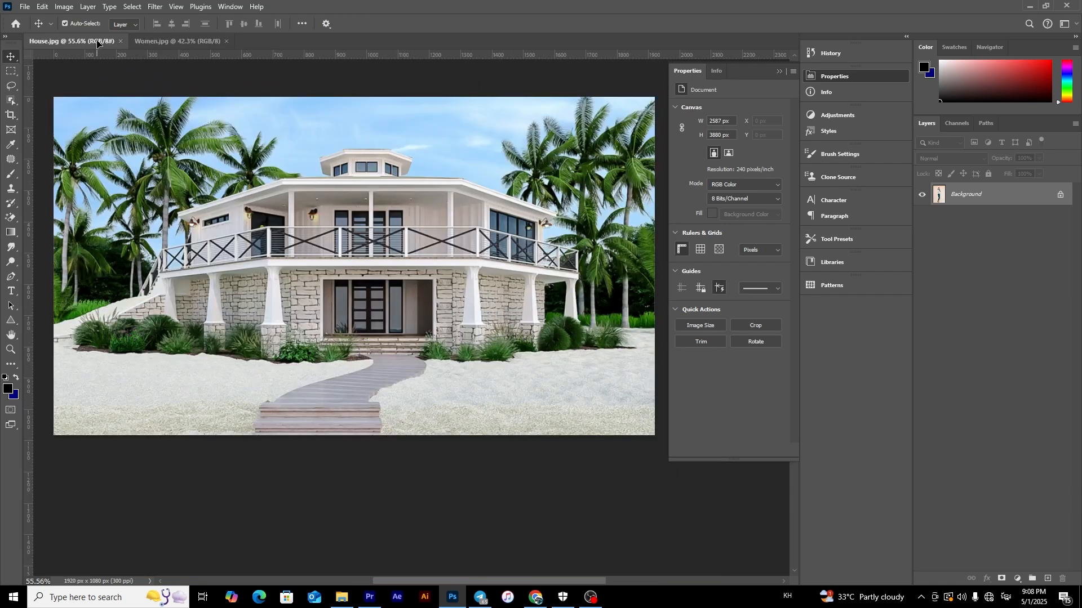
left_click_drag(340, 319, 363, 228)
Scale the woman down to 11.17% with Free Transform and stand her on the wooden walkway before the entrance
key("ctrl+t")
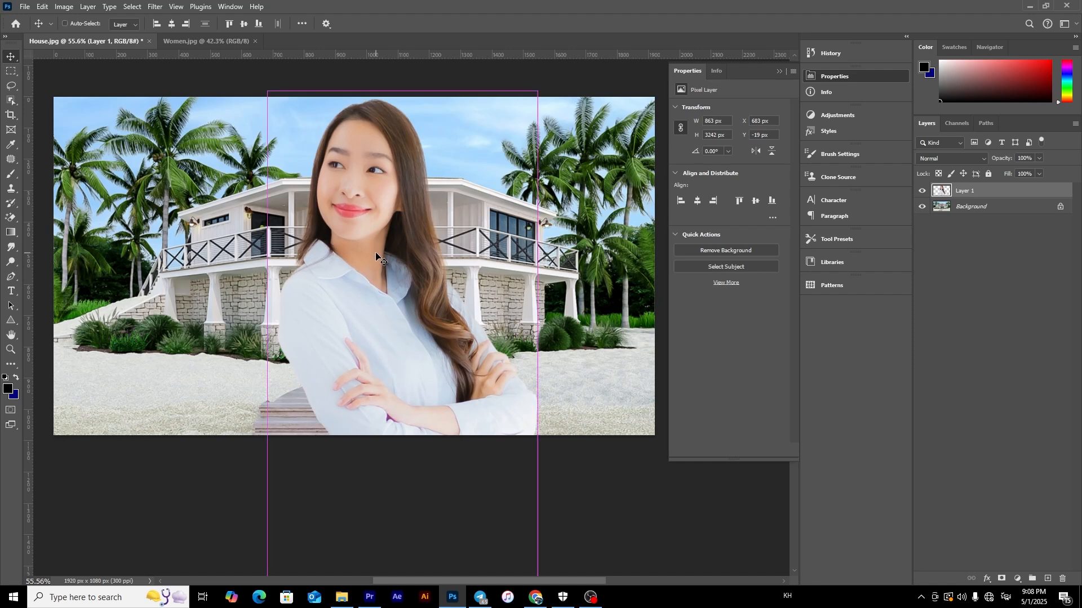
left_click_drag(544, 379, 359, 448)
left_click_drag(311, 376, 378, 119)
left_click_drag(428, 297, 357, 265)
scroll(357, 266, "up", 1)
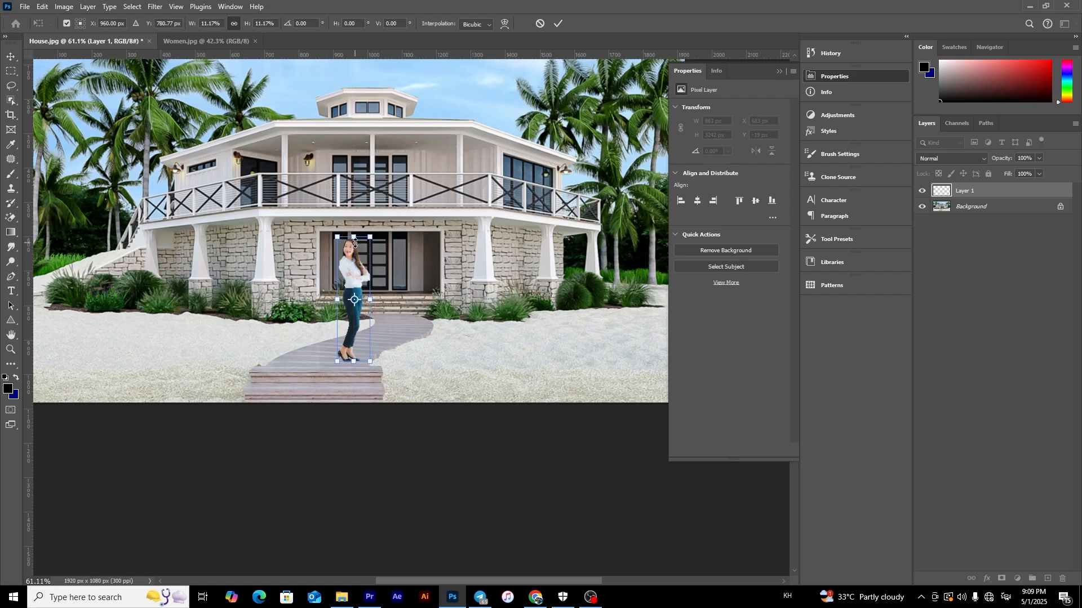
left_click(557, 24)
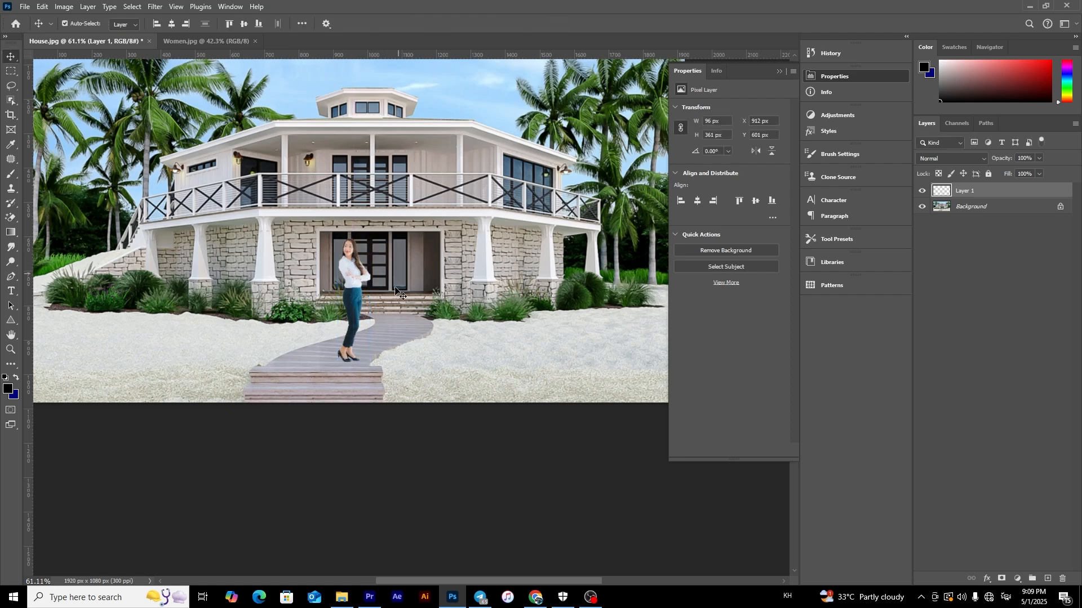
Add a new blank layer above the woman's layer
scroll(469, 306, "down", 1)
scroll(469, 305, "down", 1)
scroll(422, 417, "up", 4)
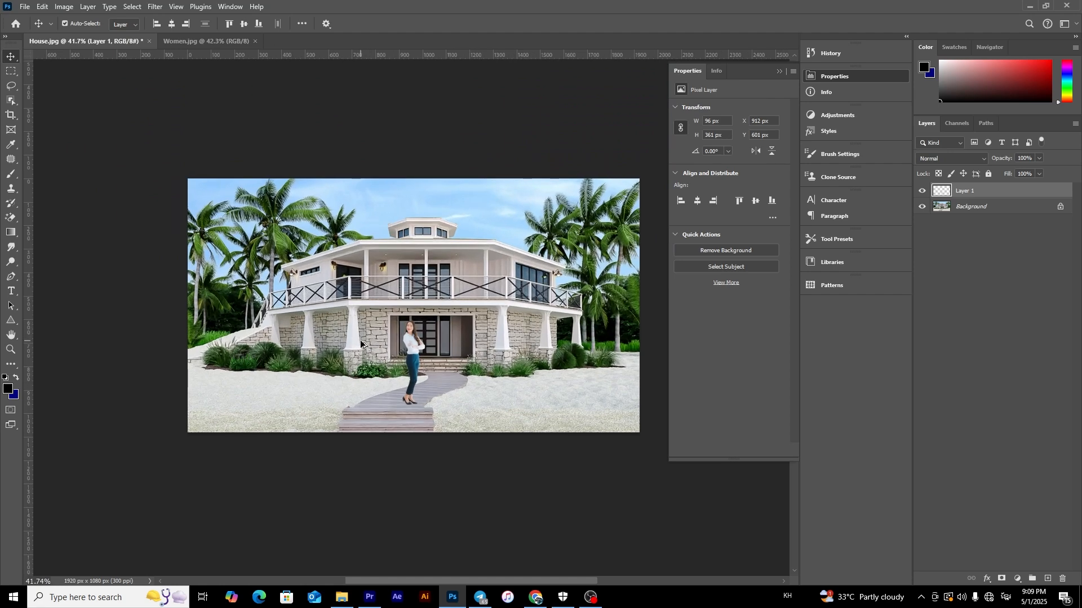
scroll(421, 417, "up", 2)
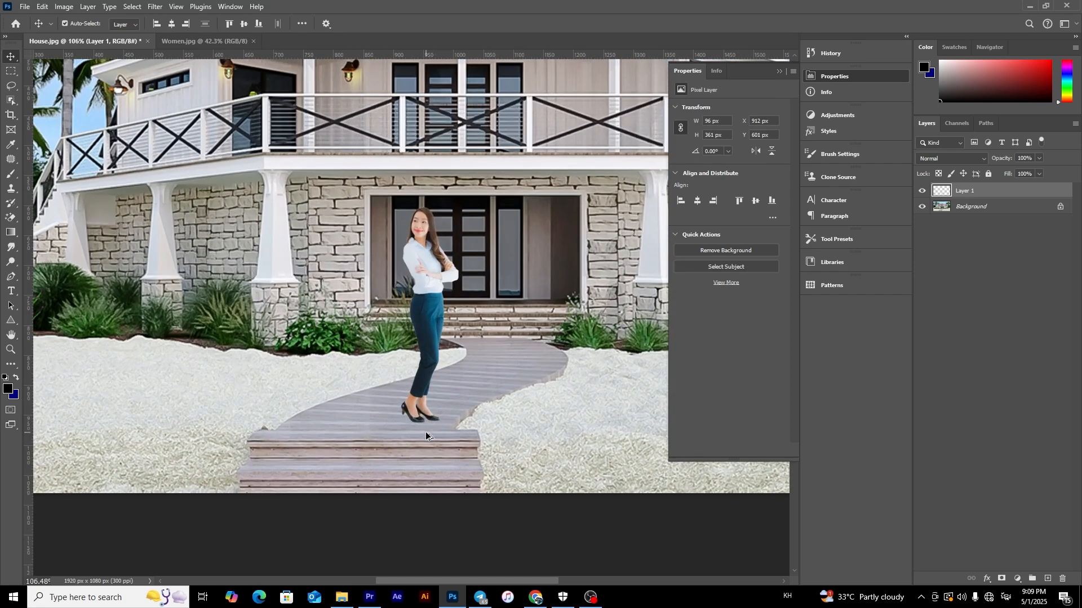
scroll(417, 437, "down", 4)
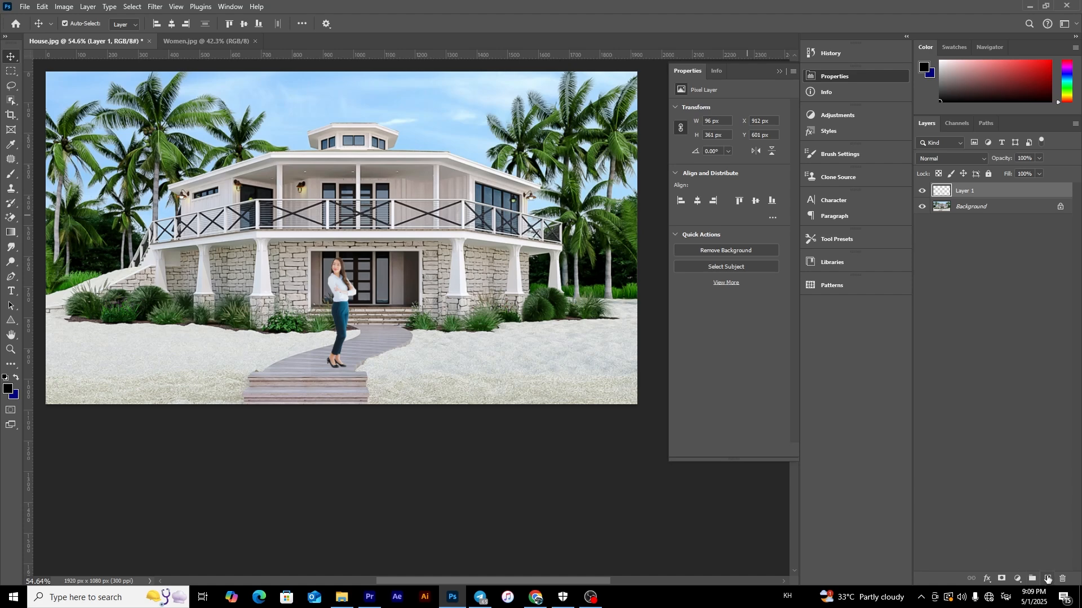
left_click(1047, 579)
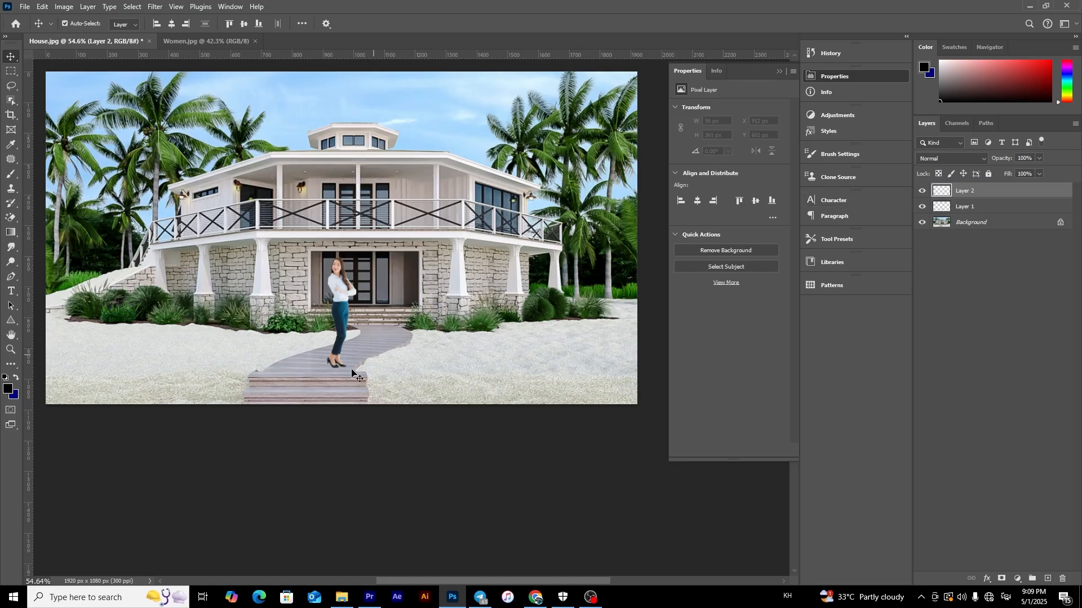
Choose the Brush tool and flatten its soft round tip into a wide horizontal ellipse
scroll(353, 373, "up", 5)
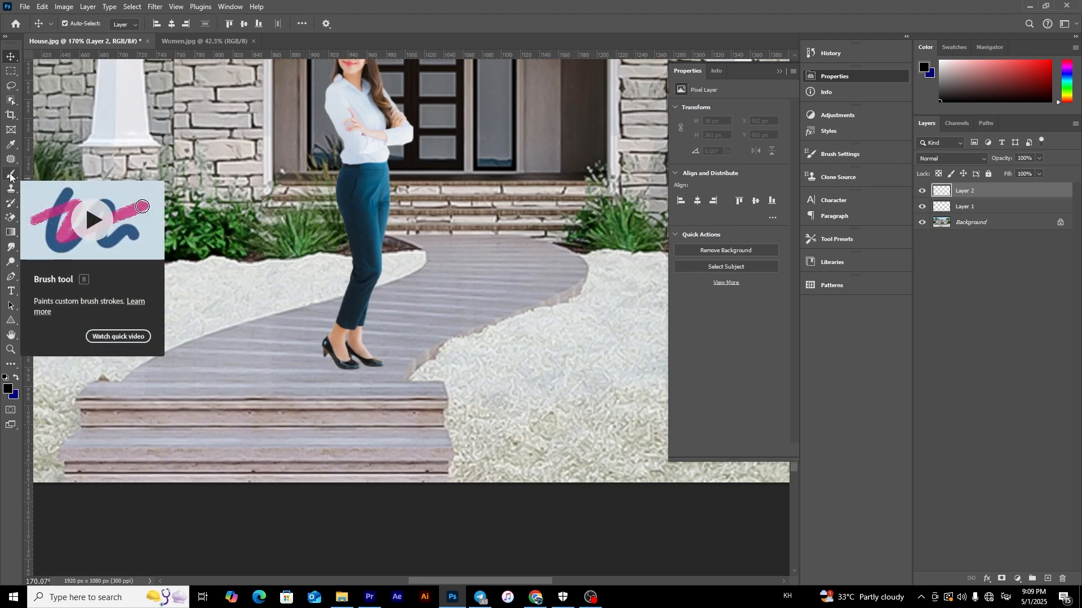
left_click(10, 176)
left_click(75, 24)
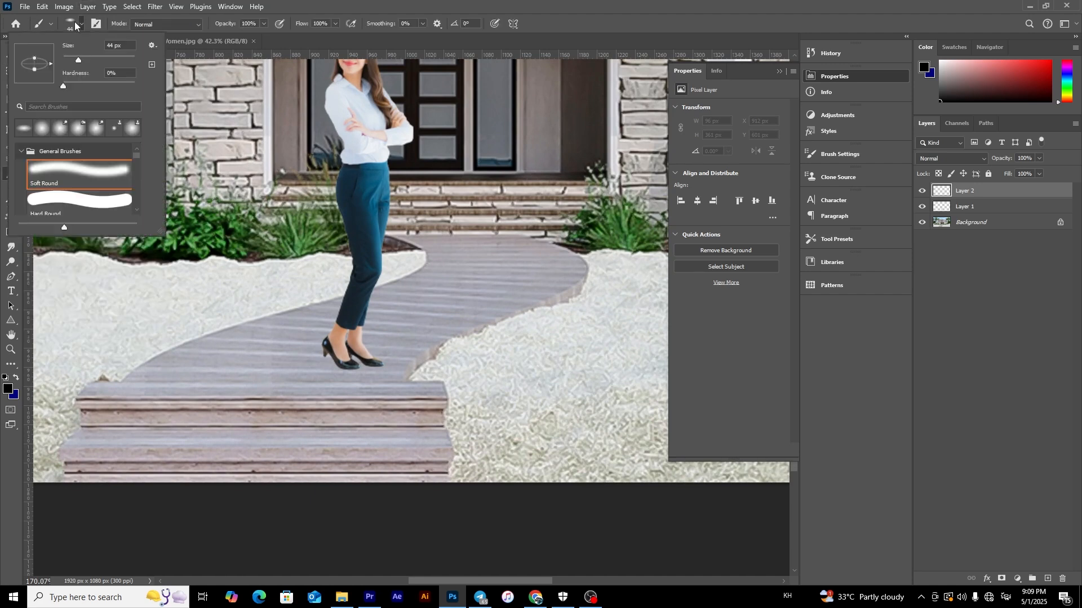
left_click_drag(34, 57, 35, 52)
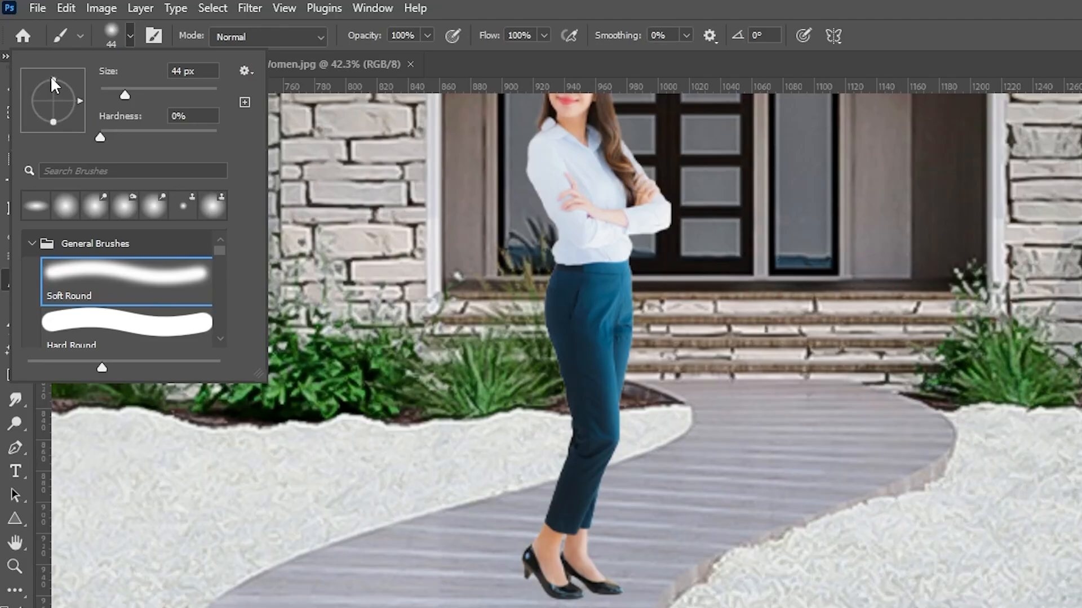
left_click_drag(50, 78, 52, 87)
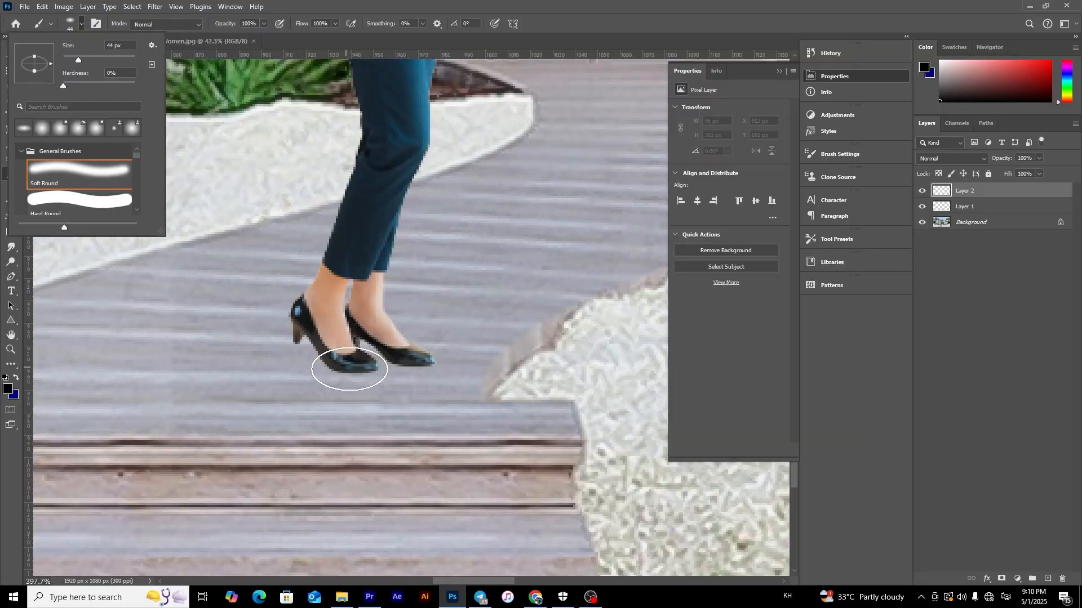
Paint a soft black shadow under each of the woman's shoes on the new layer and move that layer below the woman's layer
left_click(347, 375)
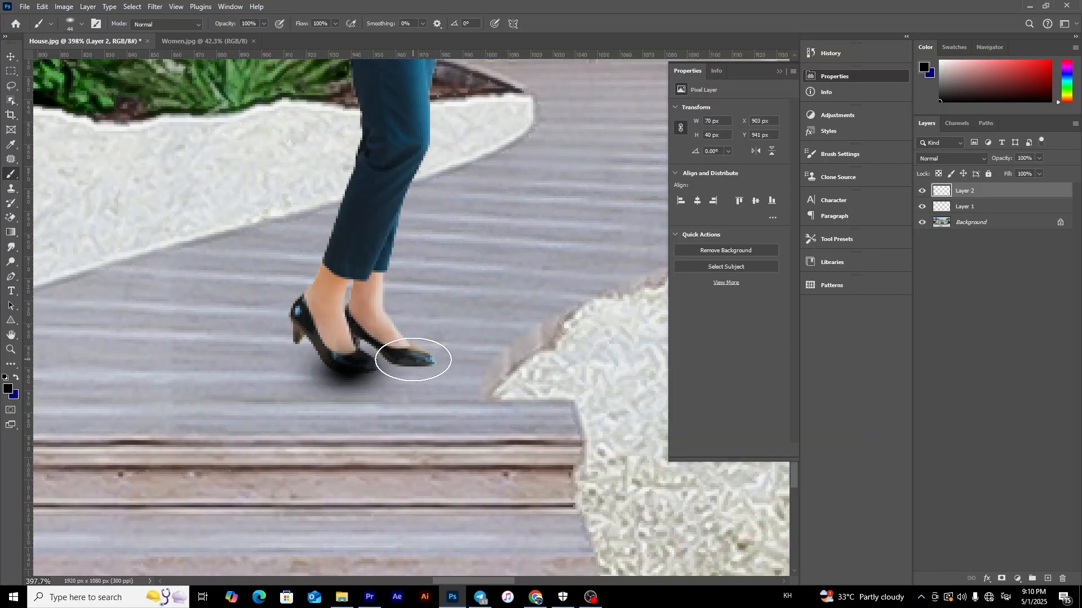
left_click(413, 359)
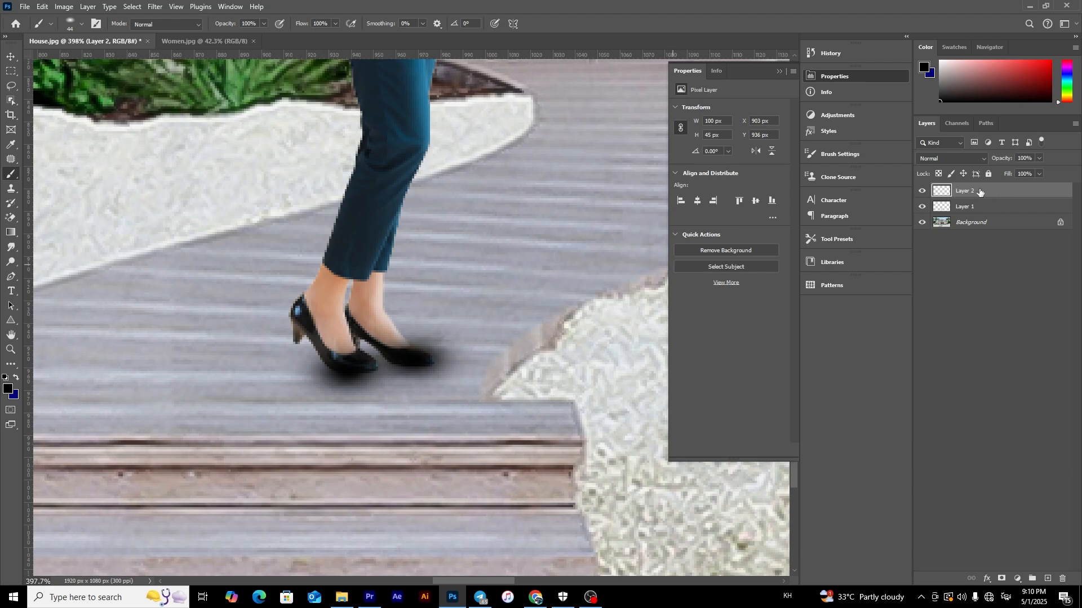
left_click_drag(983, 193, 983, 215)
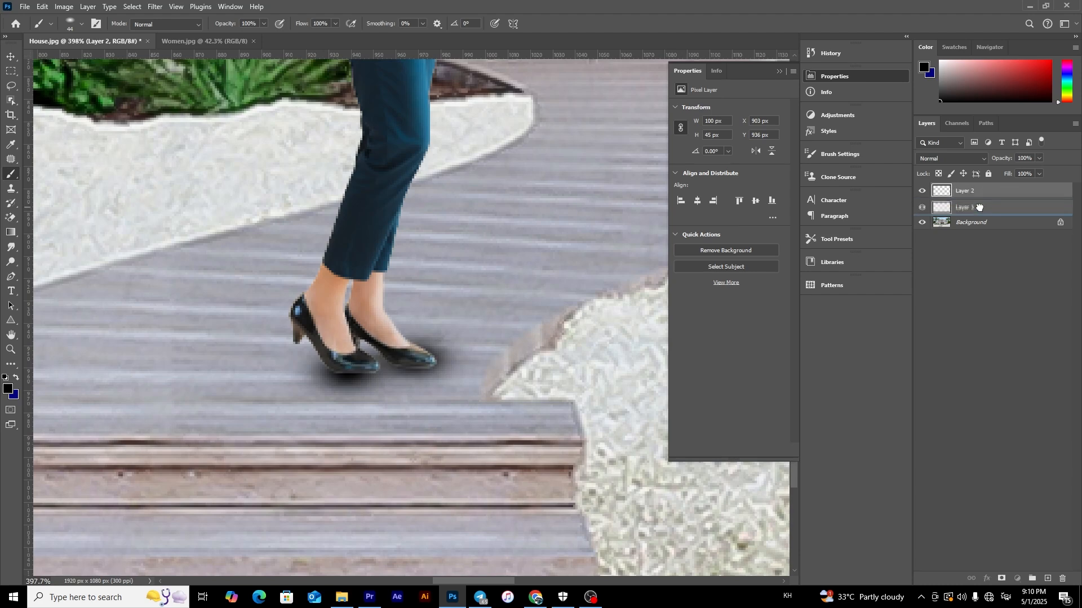
Set the opacity of the shadow layer beneath the woman to 70% and deselect the layer
scroll(494, 324, "down", 5)
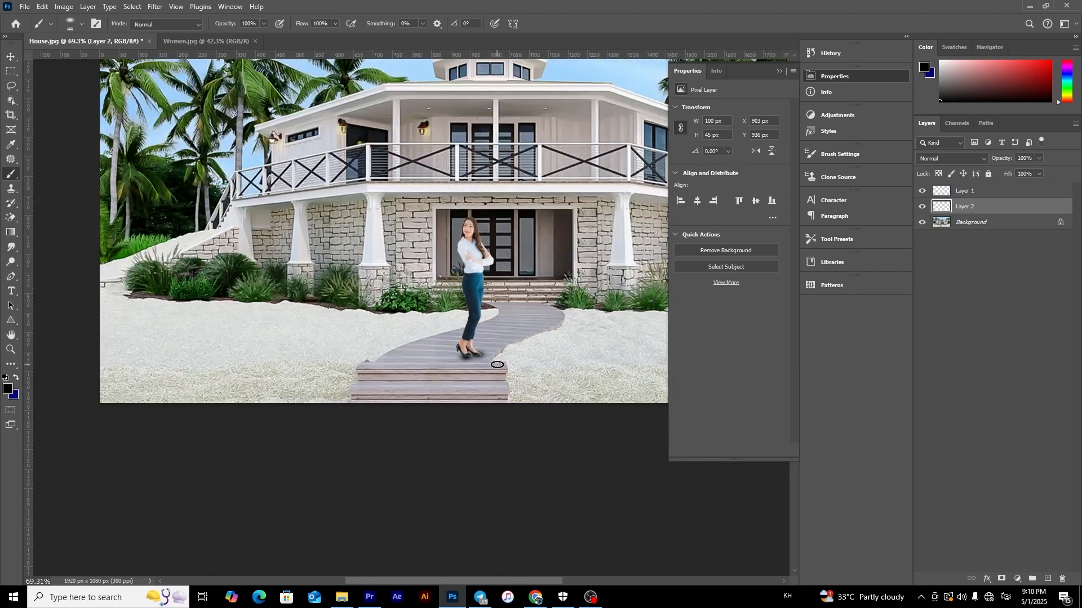
scroll(432, 454, "up", 3)
scroll(431, 454, "up", 3)
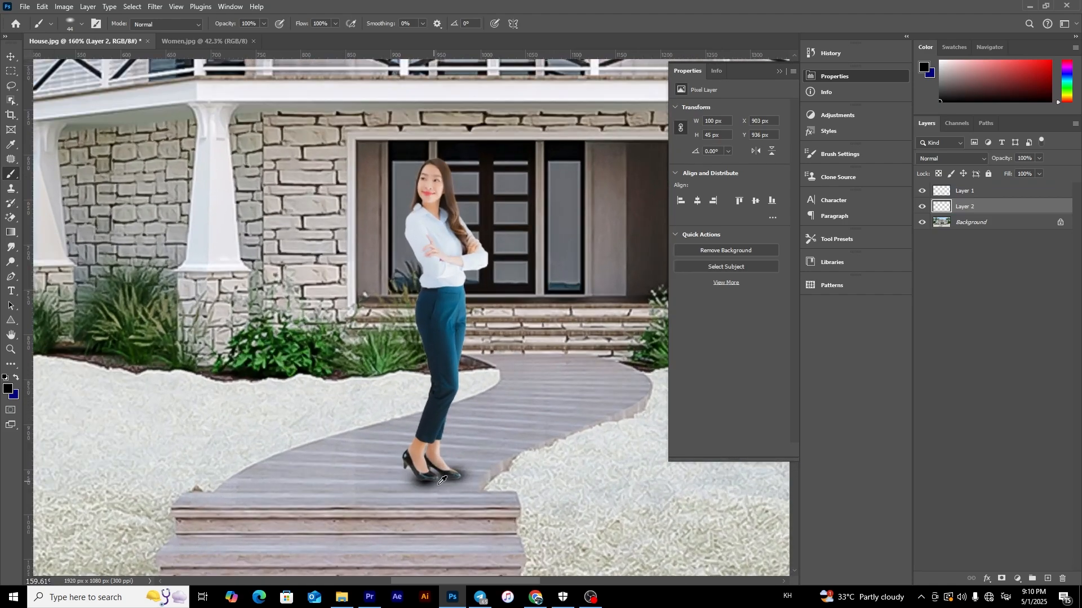
scroll(442, 480, "down", 2)
scroll(443, 480, "down", 2)
scroll(443, 480, "up", 2)
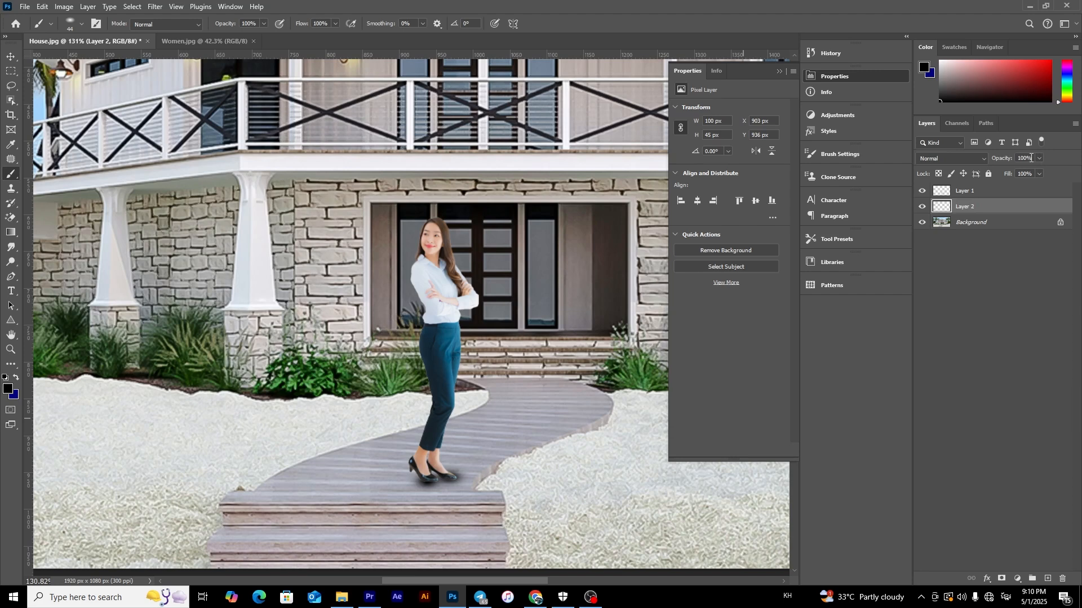
left_click(1028, 158)
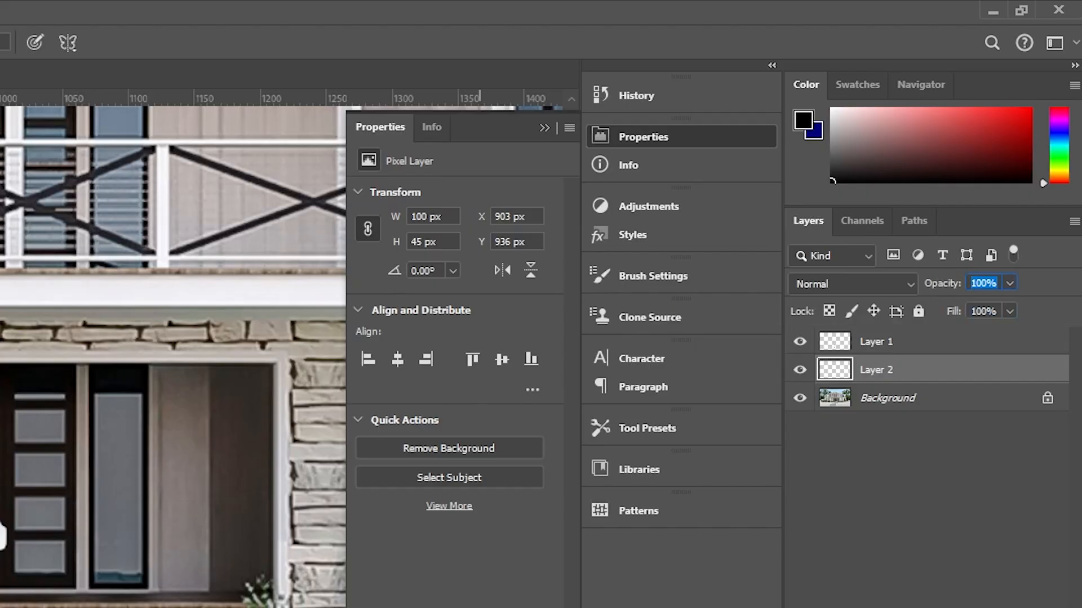
type("70")
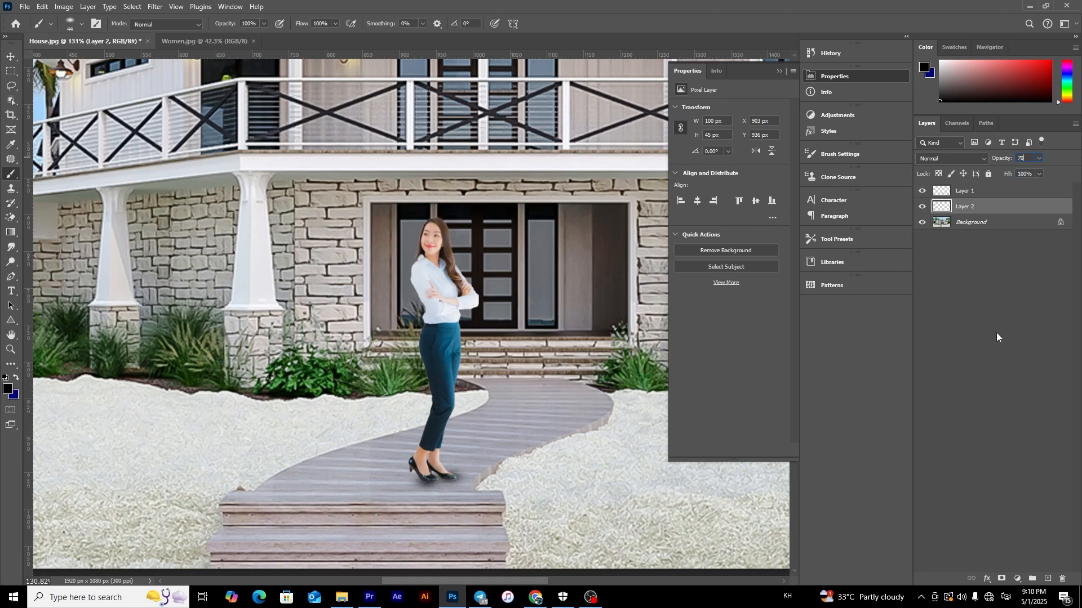
left_click(997, 333)
key("ctrl+0")
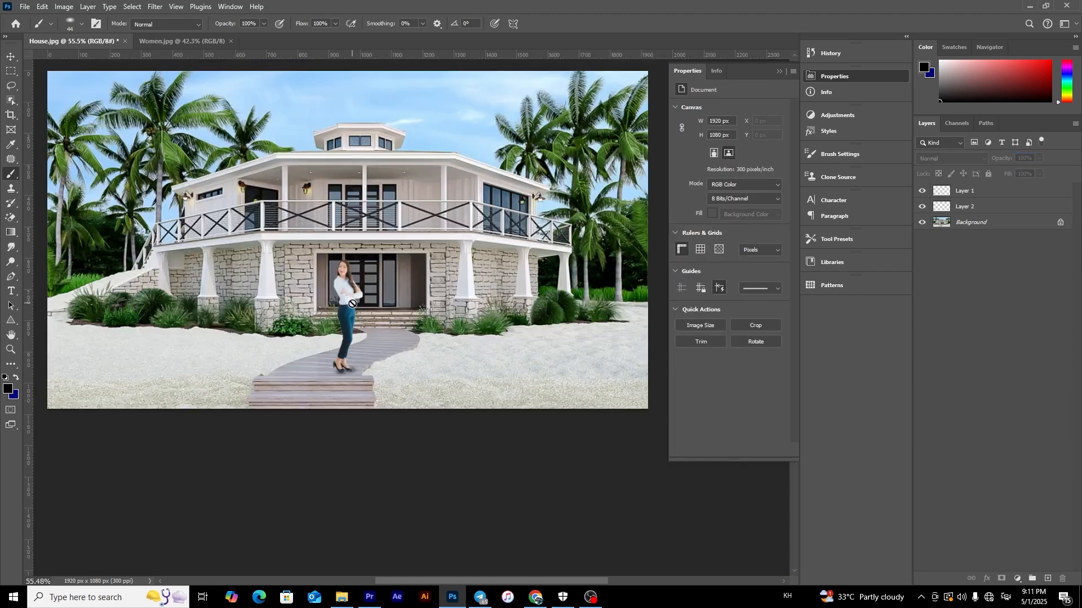